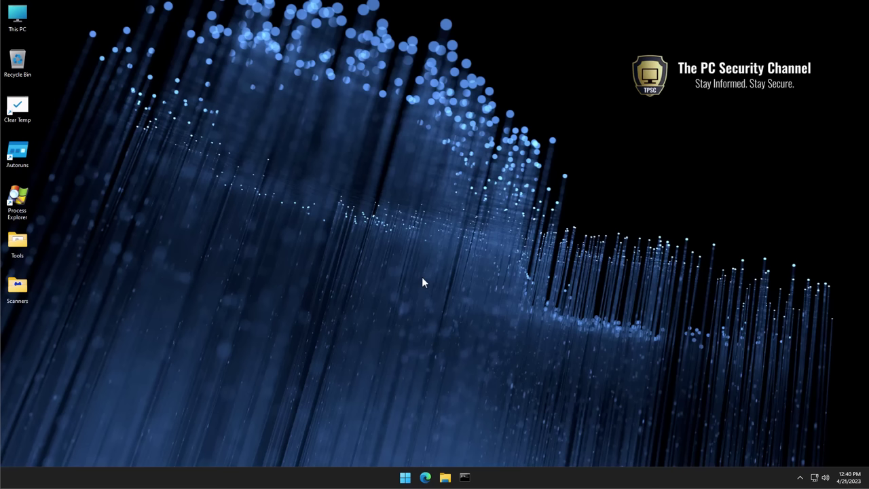
Launch Edge and load the ZTE router login page at 192.168.1.1
{"action": "left_click", "coordinate": [425, 478]}
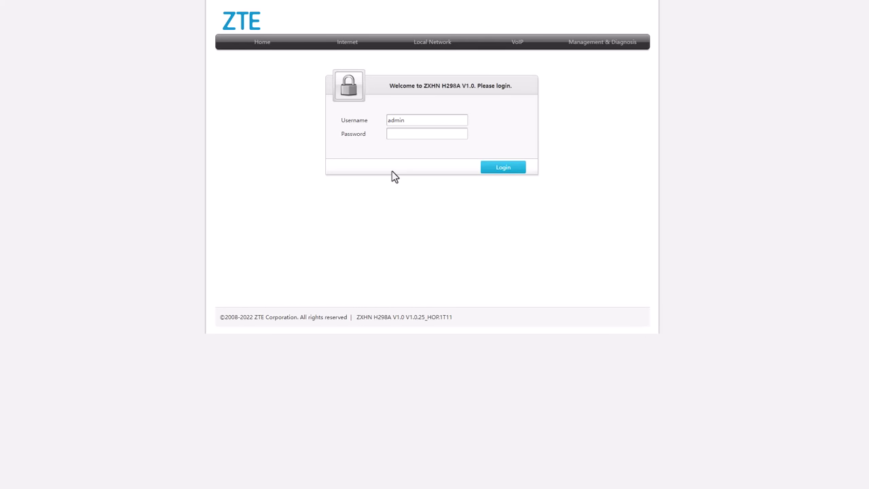
Enter the router password and log in to the Home page listing four WLAN devices
{"action": "left_click", "coordinate": [410, 134]}
{"action": "left_click", "coordinate": [411, 136]}
{"action": "type", "text": "admin"}
{"action": "key", "text": "Return"}
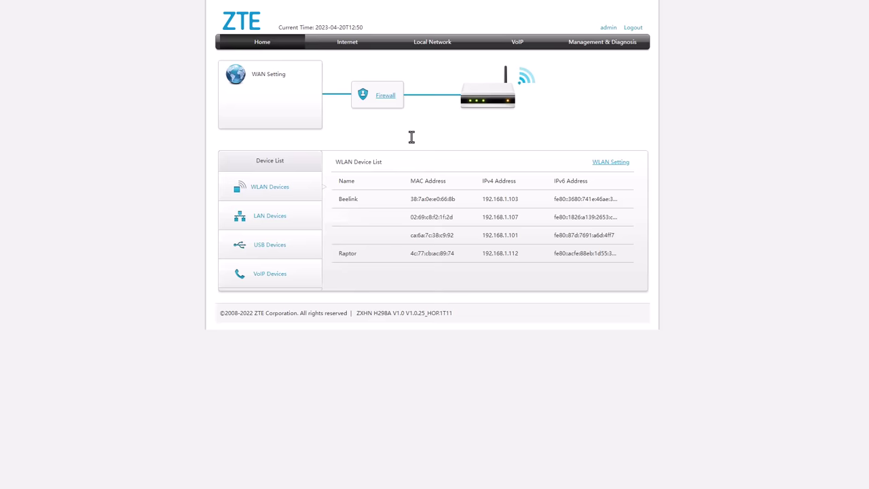
Go to Management & Diagnosis > Account Management in the router interface
{"action": "left_click", "coordinate": [577, 52]}
{"action": "left_click", "coordinate": [264, 83]}
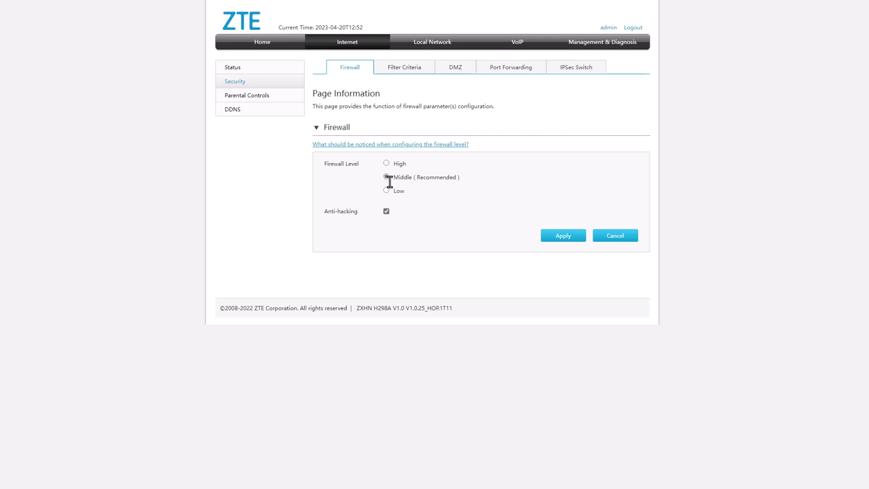
Under Filter Criteria, add a URL Filter entry named Microsoft for microsoft.com
{"action": "left_click", "coordinate": [422, 68]}
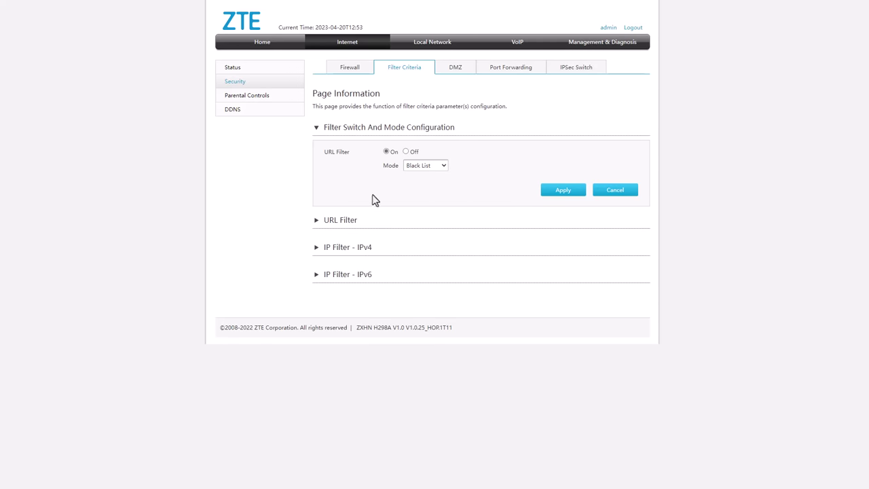
{"action": "left_click", "coordinate": [342, 222]}
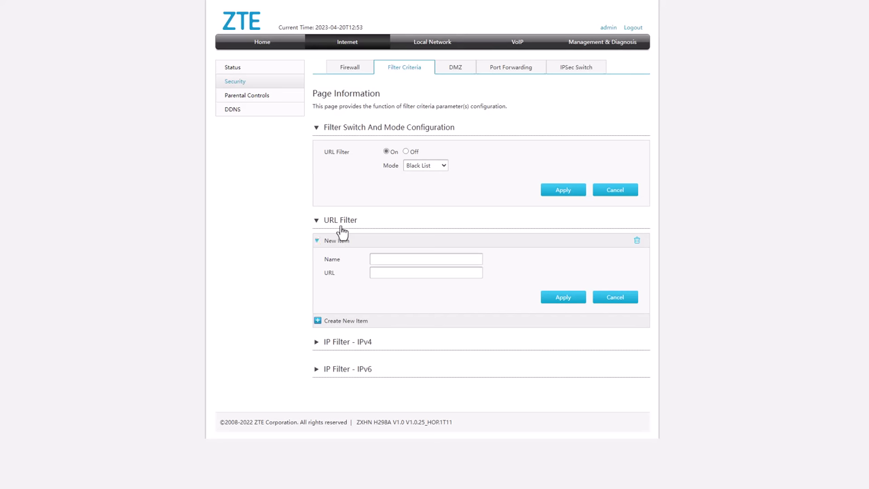
{"action": "left_click", "coordinate": [398, 260]}
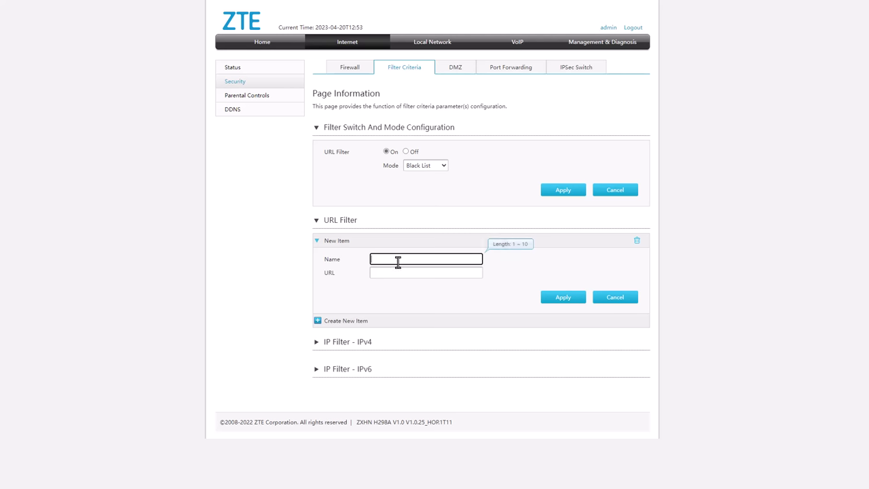
{"action": "type", "text": "Microsoft"}
{"action": "left_click", "coordinate": [394, 271]}
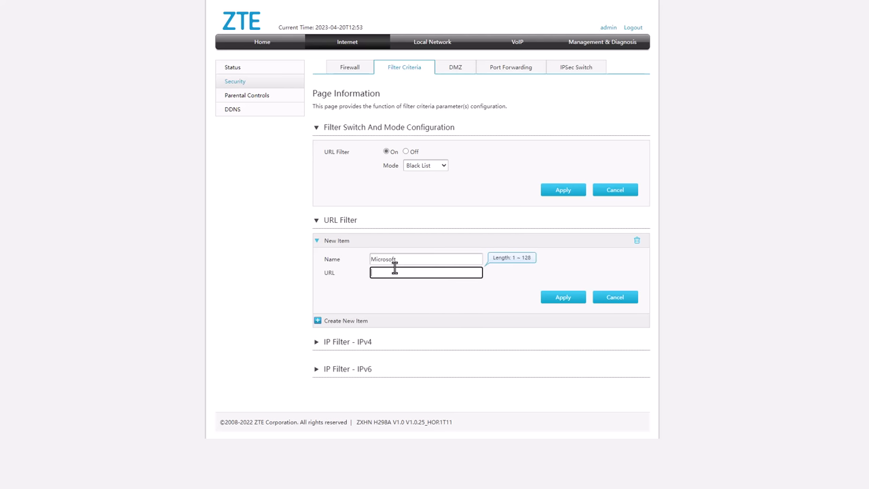
{"action": "type", "text": "microsoft.com"}
{"action": "left_click", "coordinate": [409, 259]}
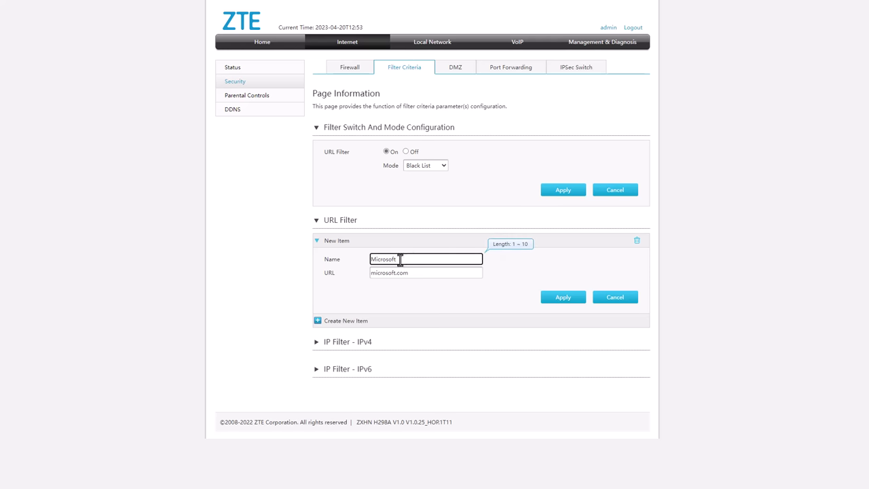
{"action": "left_click", "coordinate": [396, 272]}
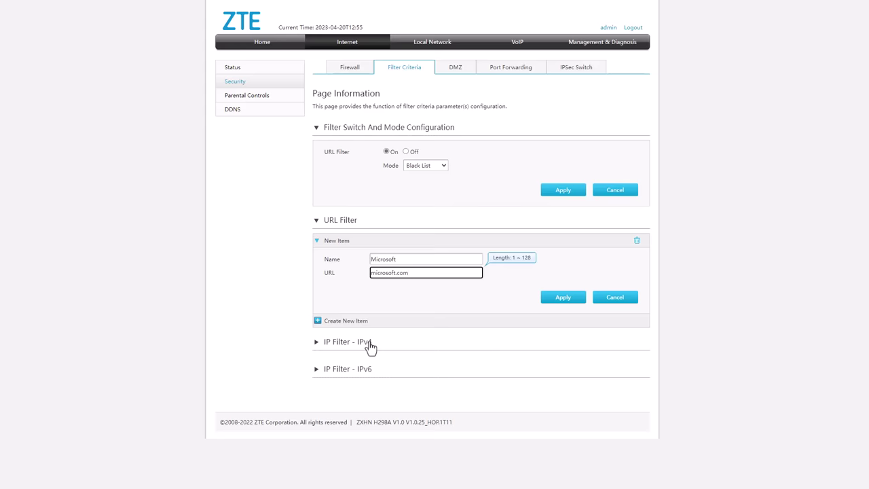
Cancel the unsaved Microsoft URL filter entry and expand IP Filter - IPv4
{"action": "left_click", "coordinate": [620, 300]}
{"action": "left_click", "coordinate": [336, 264]}
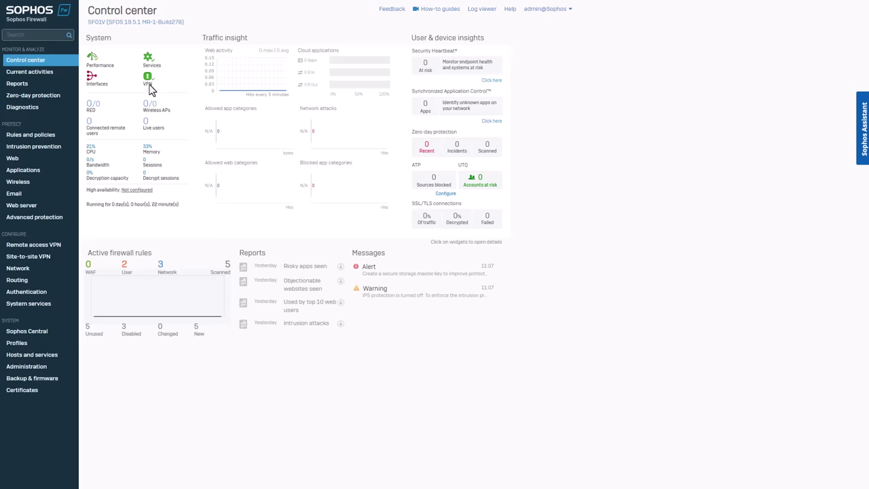
Open Sophos Zero-day protection to view download and attachment records
{"action": "left_click", "coordinate": [34, 95]}
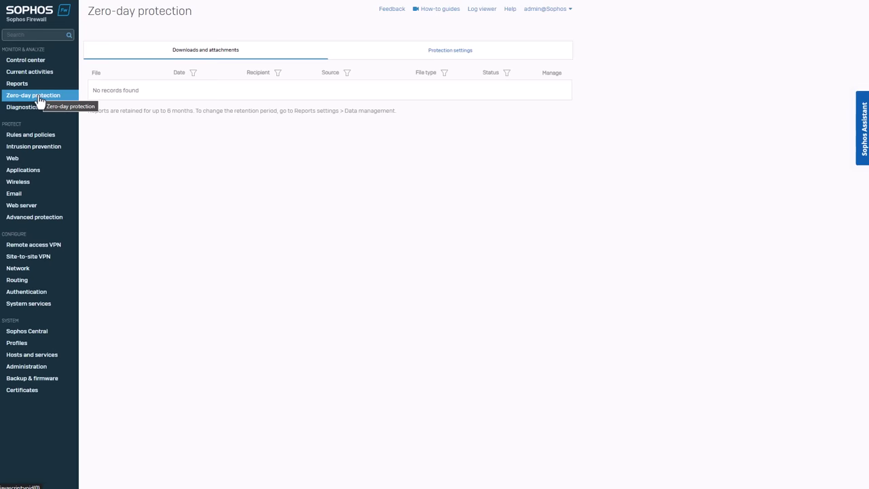
Browse the Intrusion prevention and Web policy pages in Sophos Firewall
{"action": "left_click", "coordinate": [34, 150]}
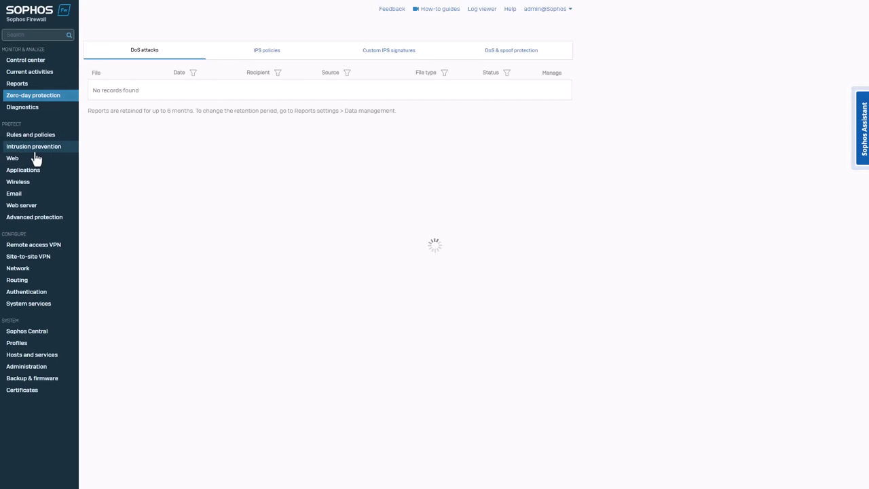
{"action": "left_click", "coordinate": [35, 157]}
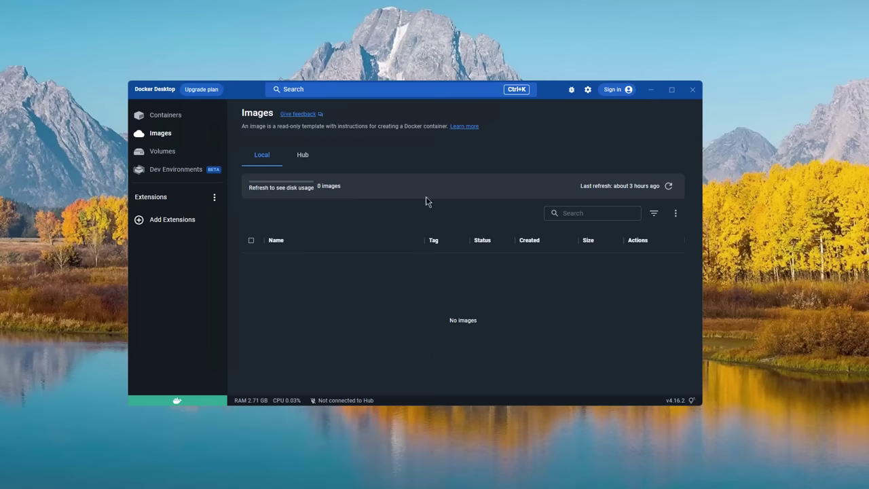
Search Docker Desktop for 'crowdsec' to find the crowdsecurity/crowdsec image
{"action": "left_click", "coordinate": [294, 93]}
{"action": "type", "text": "crowdsec"}
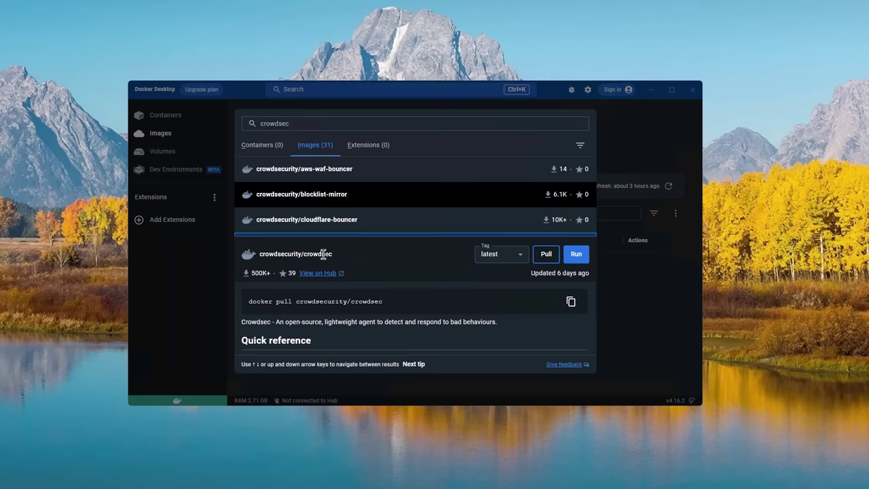
Run a container named crowdsec from crowdsecurity/crowdsec:latest and copy the Console enroll command
{"action": "left_click_drag", "start_coordinate": [259, 255], "coordinate": [334, 260]}
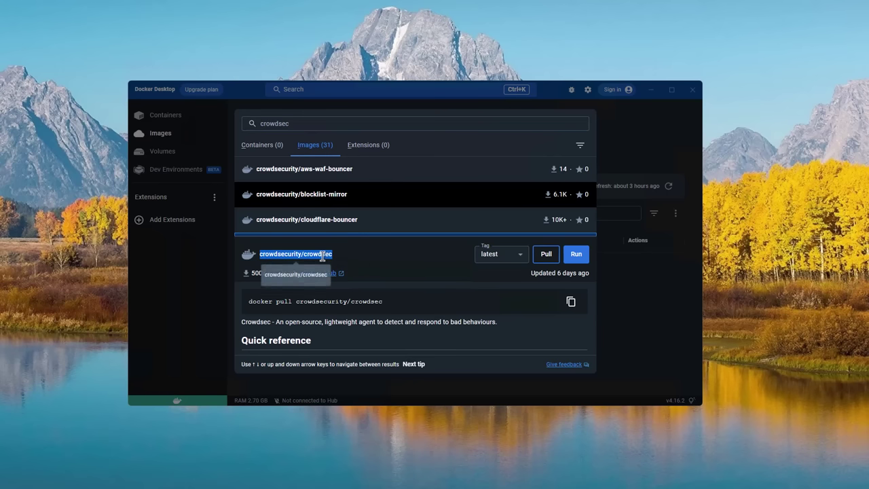
{"action": "left_click", "coordinate": [326, 256]}
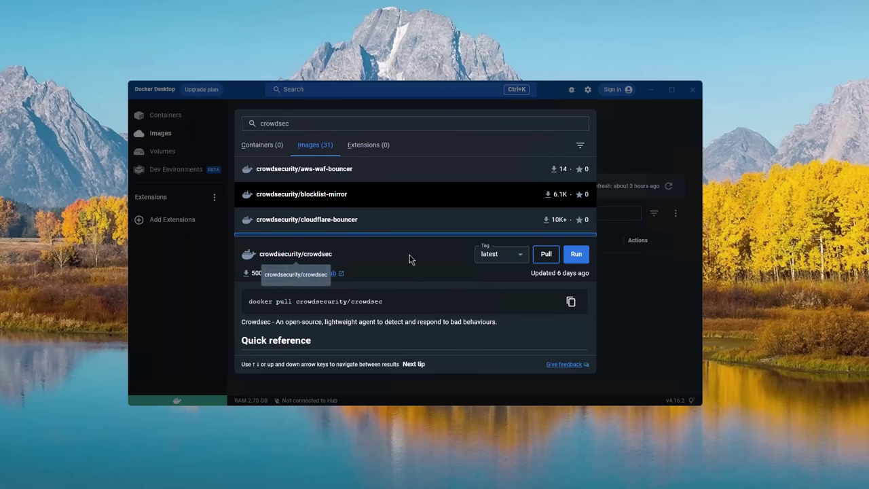
{"action": "left_click", "coordinate": [578, 255]}
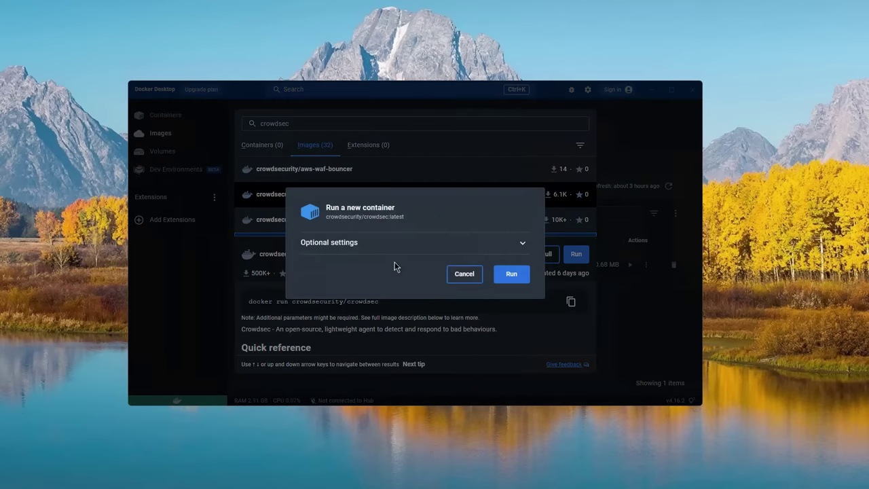
{"action": "left_click", "coordinate": [378, 243]}
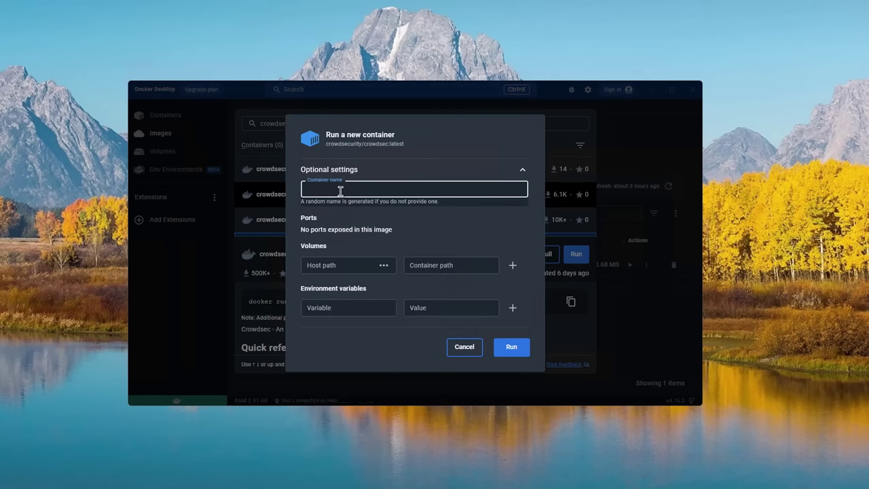
{"action": "type", "text": "crowdsec"}
{"action": "left_click", "coordinate": [349, 170]}
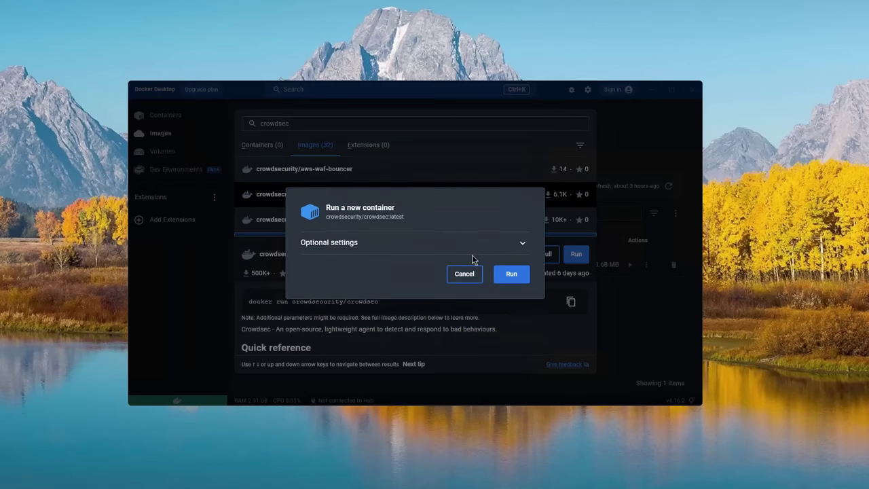
{"action": "left_click", "coordinate": [515, 276]}
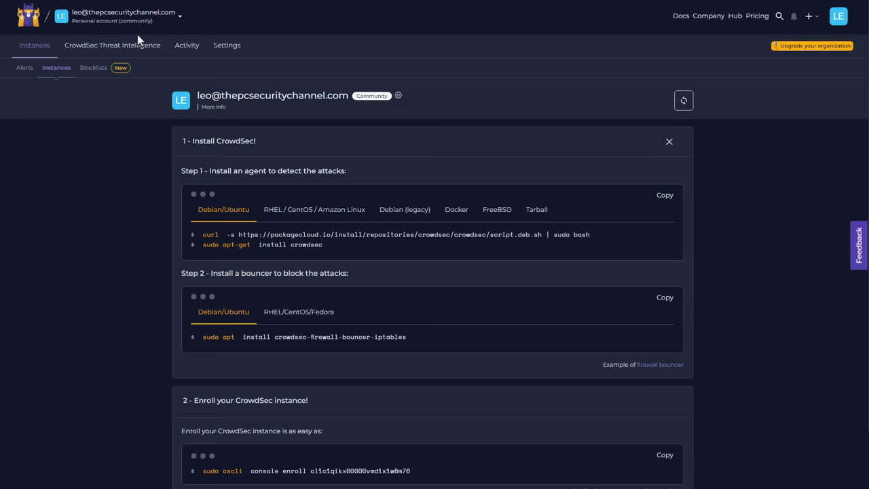
{"action": "scroll", "coordinate": [113, 325], "scroll_direction": "down", "scroll_amount": 2}
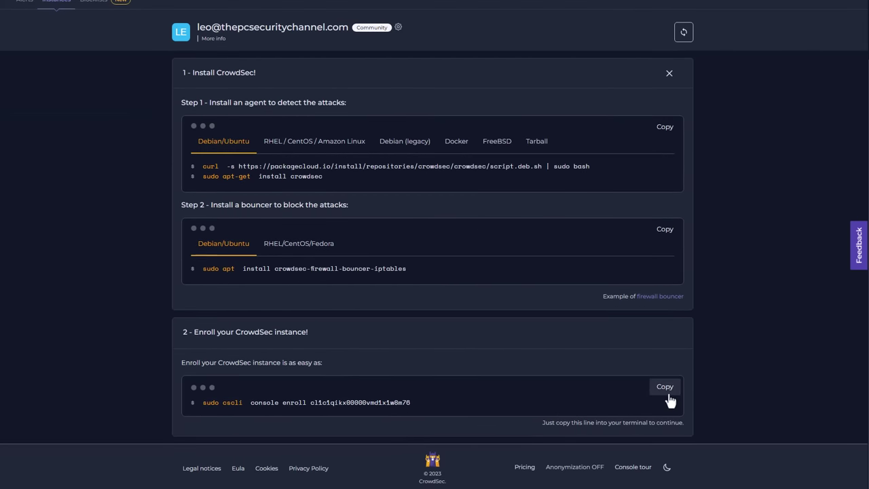
{"action": "left_click", "coordinate": [664, 387]}
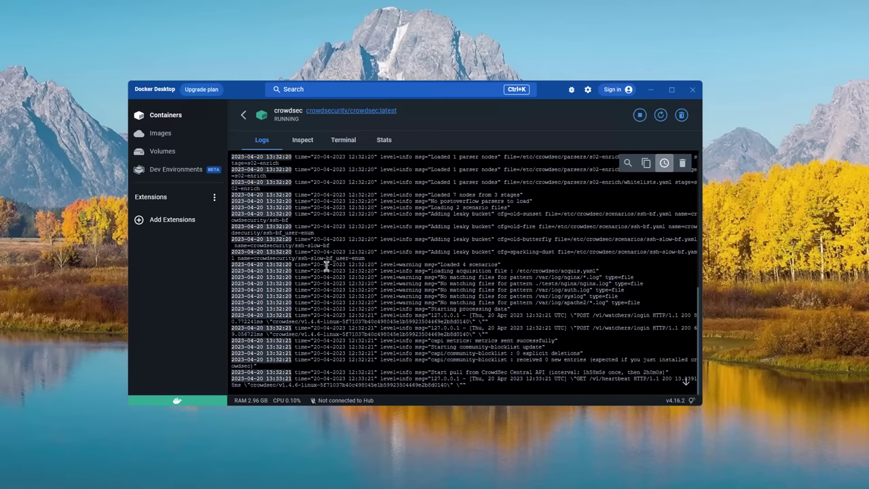
In the crowdsec container terminal, run the pasted enroll command with 'sudo' removed
{"action": "left_click", "coordinate": [344, 140]}
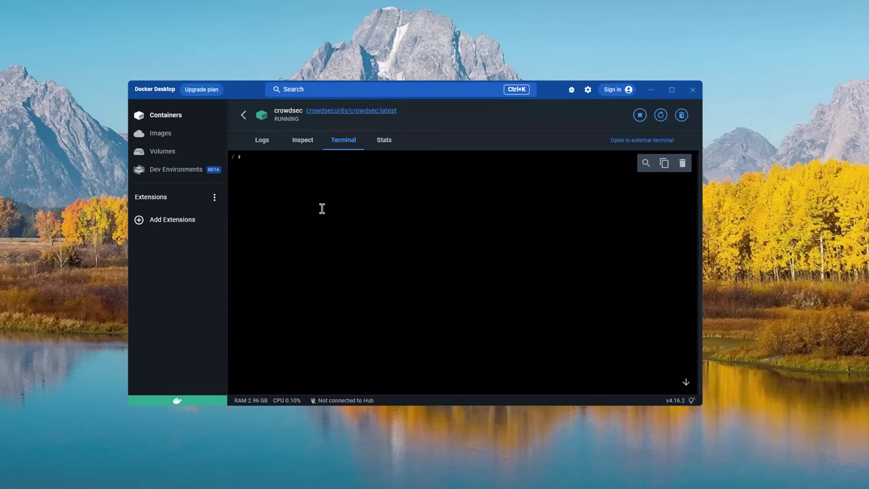
{"action": "key", "text": "ctrl+v"}
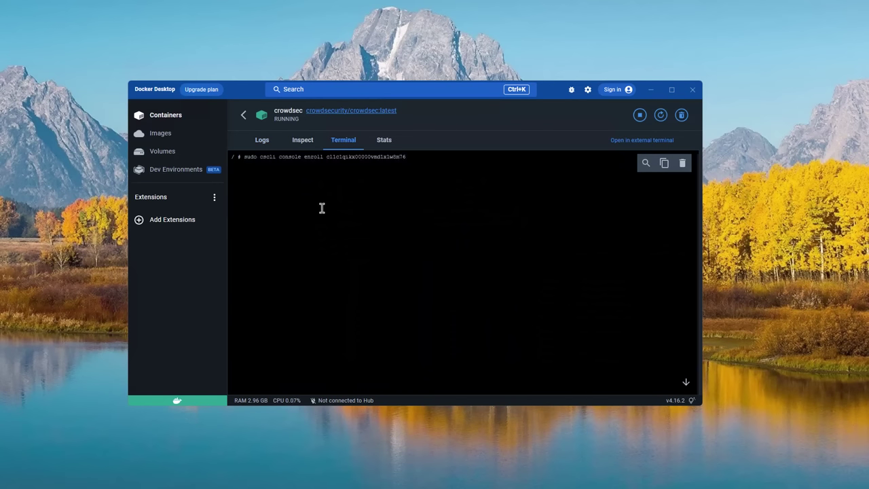
{"action": "key", "text": "Left"}
{"action": "key", "text": "Left"}
{"action": "key", "text": "Left"}
{"action": "key", "text": "Left"}
{"action": "key", "text": "Left"}
{"action": "key", "text": "Left"}
{"action": "key", "text": "Left"}
{"action": "key", "text": "Left"}
{"action": "key", "text": "Left"}
{"action": "key", "text": "Left"}
{"action": "key", "text": "Left"}
{"action": "key", "text": "Left"}
{"action": "key", "text": "Left"}
{"action": "key", "text": "Left"}
{"action": "key", "text": "Left"}
{"action": "key", "text": "Left"}
{"action": "key", "text": "Left"}
{"action": "key", "text": "Left"}
{"action": "key", "text": "Left"}
{"action": "key", "text": "Left"}
{"action": "key", "text": "Left"}
{"action": "key", "text": "Left"}
{"action": "key", "text": "BackSpace"}
{"action": "key", "text": "BackSpace"}
{"action": "key", "text": "BackSpace"}
{"action": "key", "text": "BackSpace"}
{"action": "key", "text": "BackSpace"}
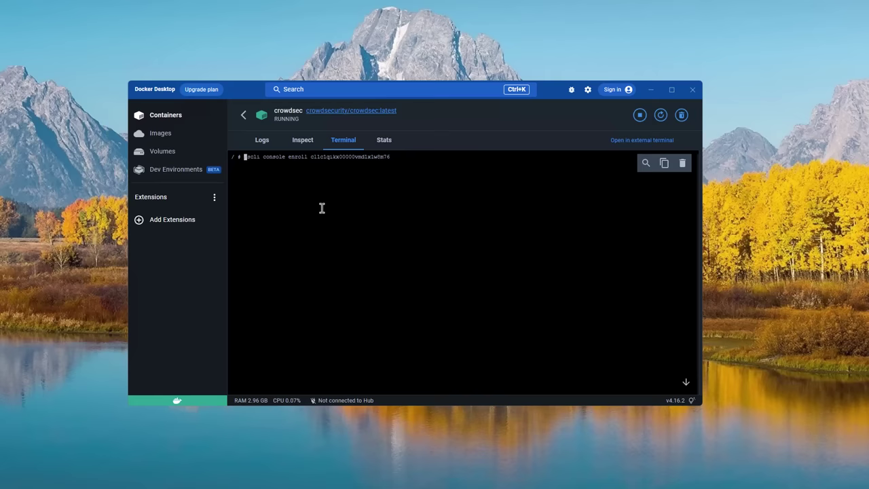
{"action": "key", "text": "Return"}
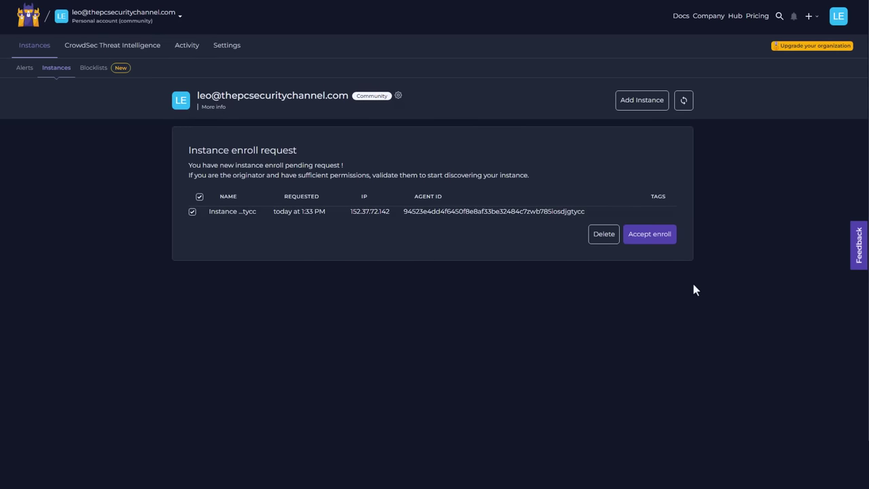
Accept the pending Docker instance enroll request in CrowdSec Console
{"action": "left_click", "coordinate": [648, 238]}
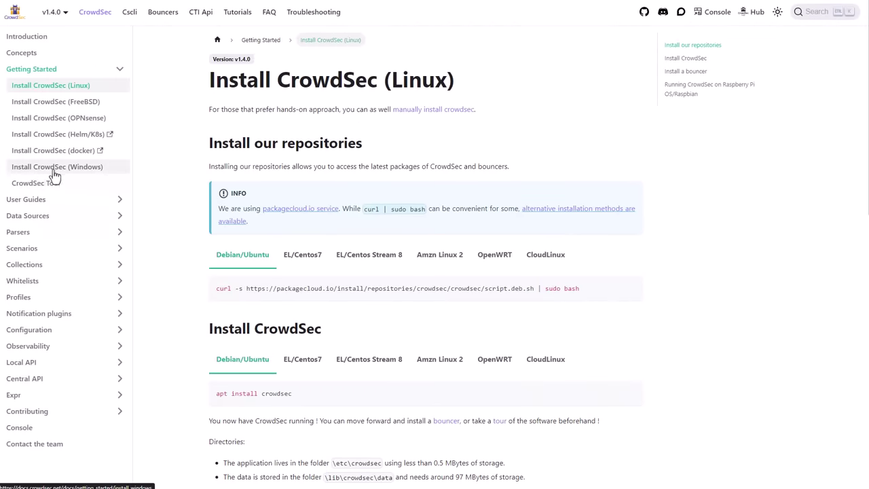
Read the Install CrowdSec (Windows) guide, highlighting the RDP/SMB brute force detection line
{"action": "left_click", "coordinate": [68, 167]}
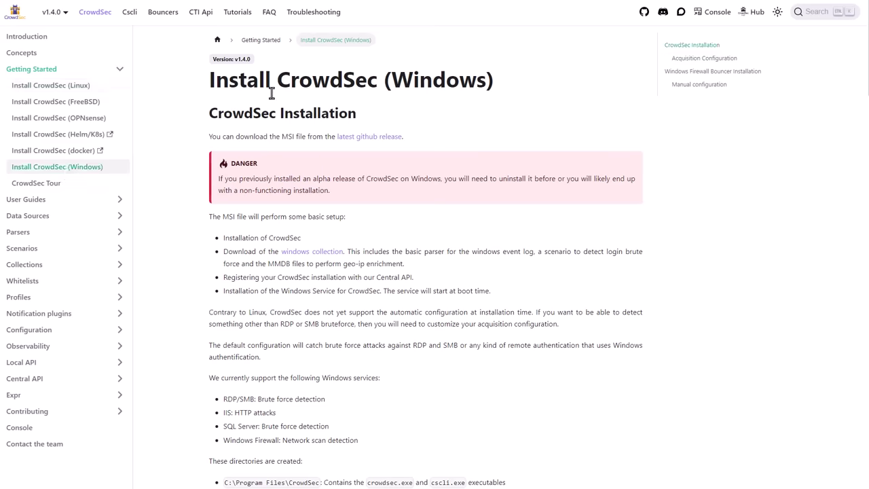
{"action": "scroll", "coordinate": [268, 95], "scroll_direction": "down", "scroll_amount": 3}
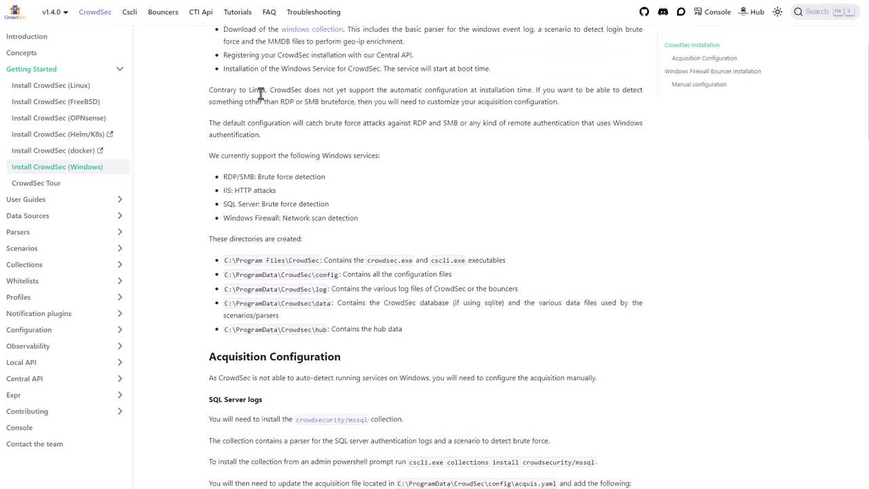
{"action": "left_click_drag", "start_coordinate": [224, 178], "coordinate": [333, 178]}
{"action": "left_click", "coordinate": [332, 176]}
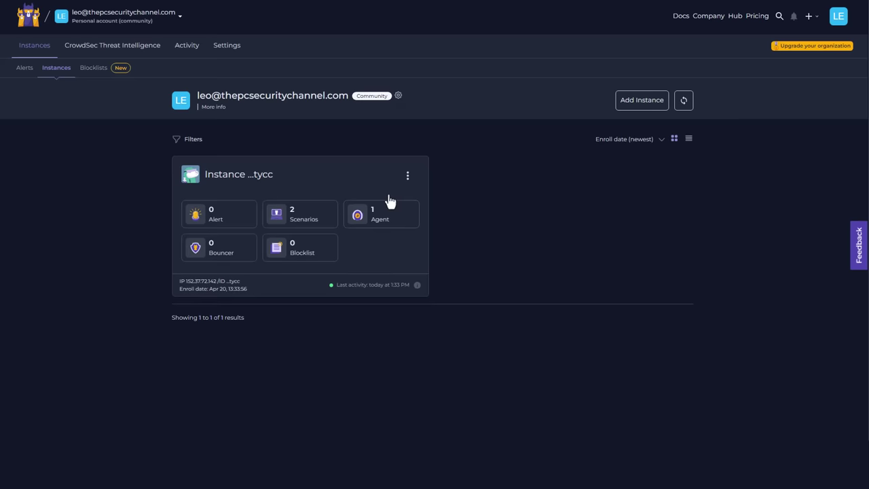
Open CrowdSec Threat Intelligence and scroll to the top 10 most aggressive IPs
{"action": "left_click", "coordinate": [130, 48]}
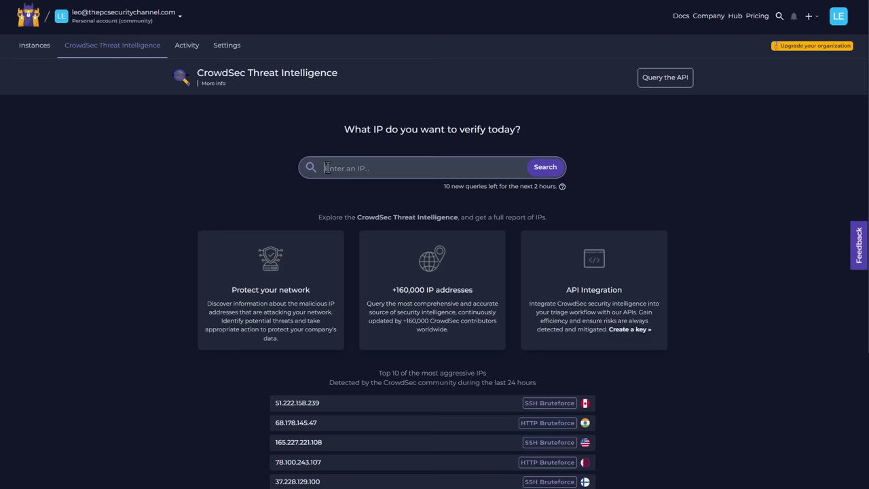
{"action": "scroll", "coordinate": [327, 168], "scroll_direction": "down", "scroll_amount": 3}
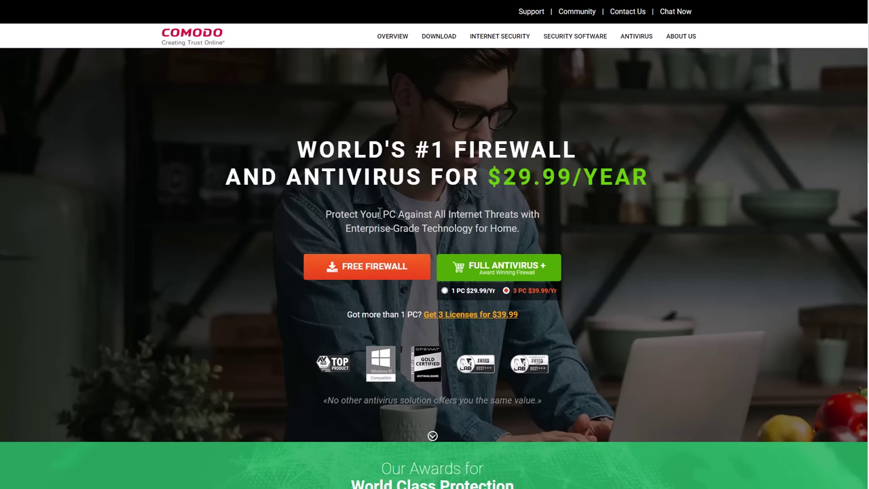
Begin a web search for GlassWire from the address bar
{"action": "key", "text": "ctrl+l"}
{"action": "type", "text": "glaw"}
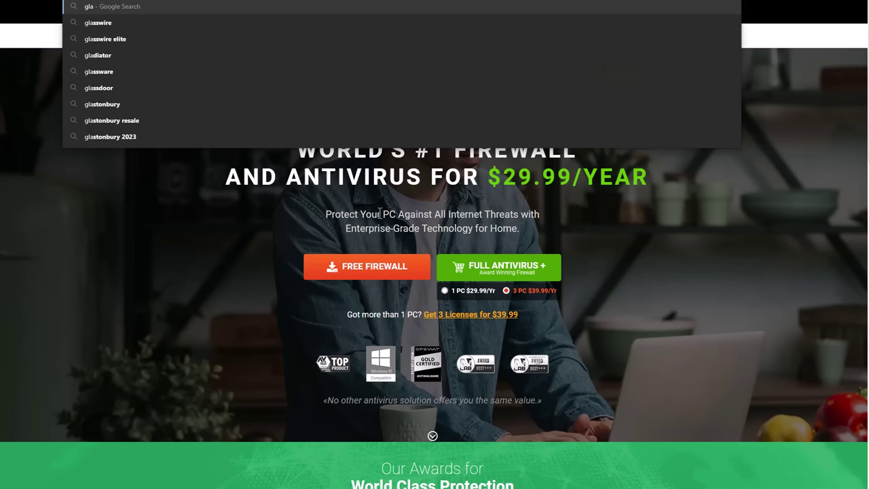